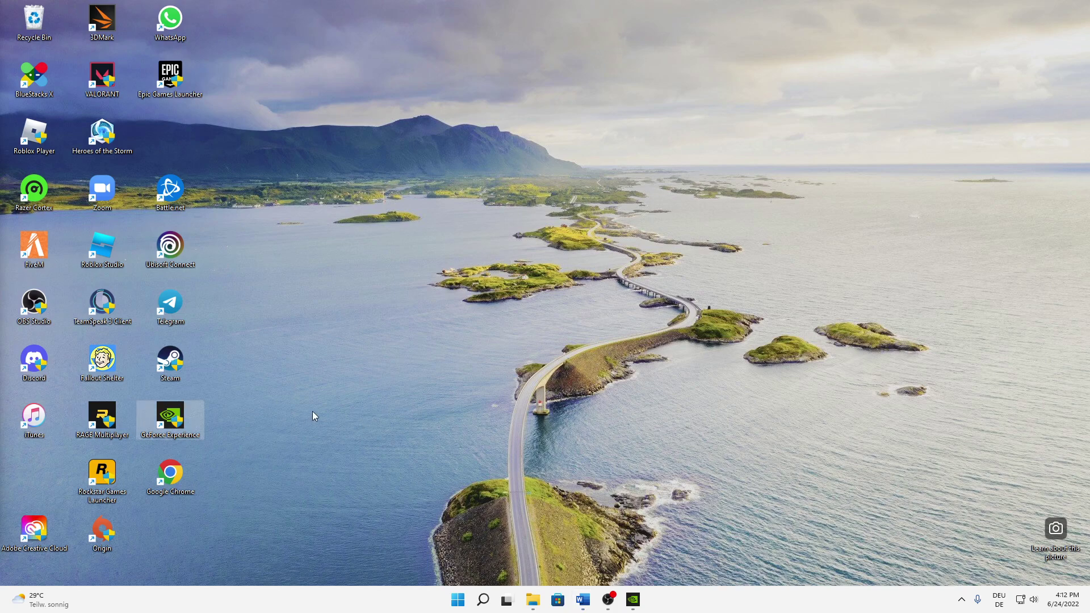
left_click_drag(387, 419, 367, 427)
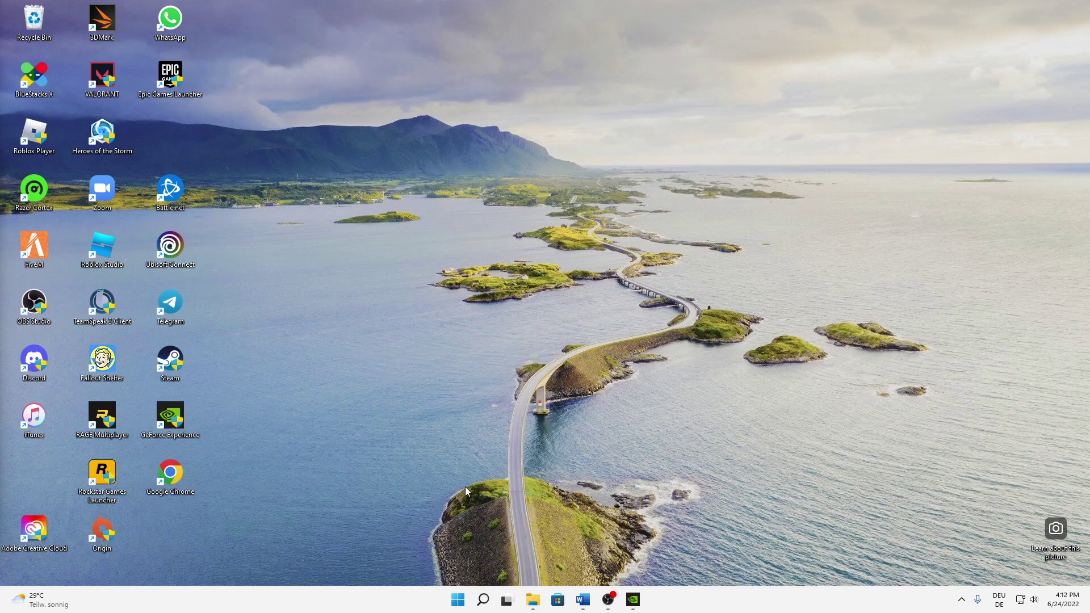
left_click_drag(451, 482, 670, 388)
left_click_drag(606, 404, 444, 479)
Step: Open Task Manager through a system search for "tas" and show its detailed process list
left_click(483, 601)
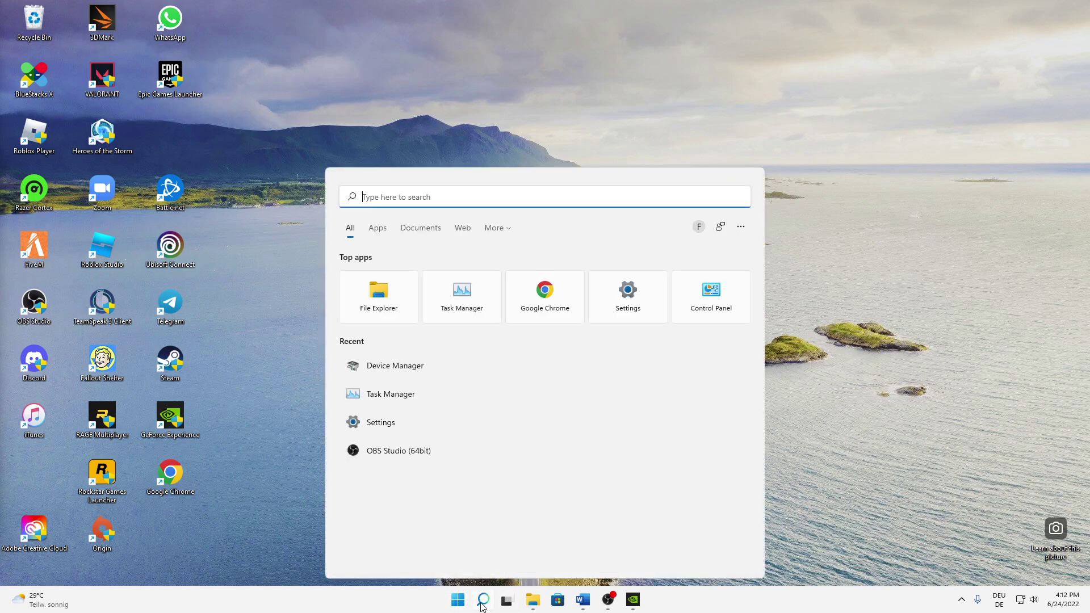
type("tas")
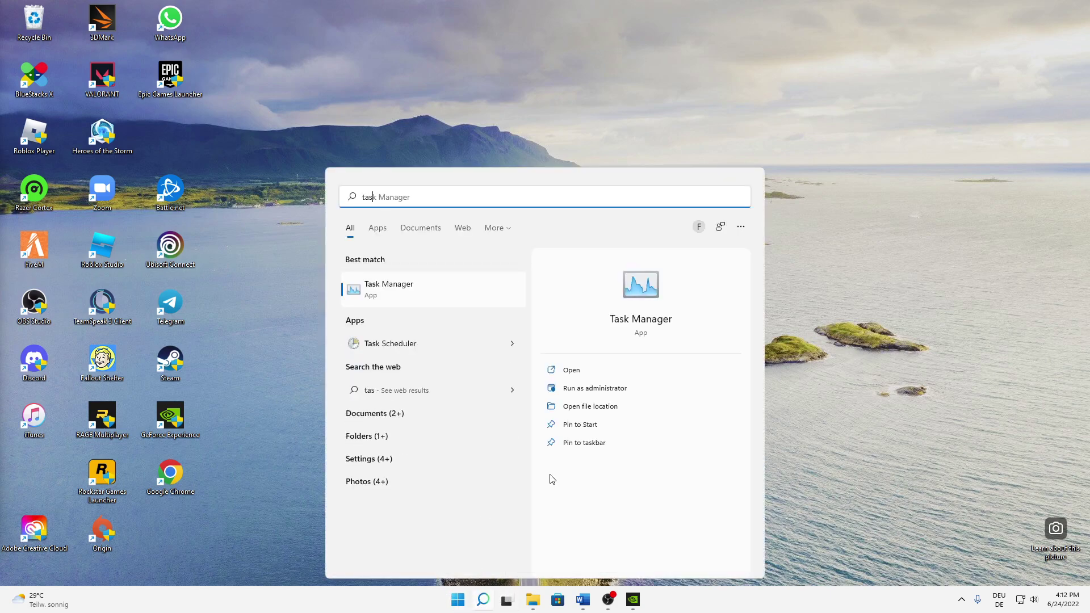
left_click(405, 291)
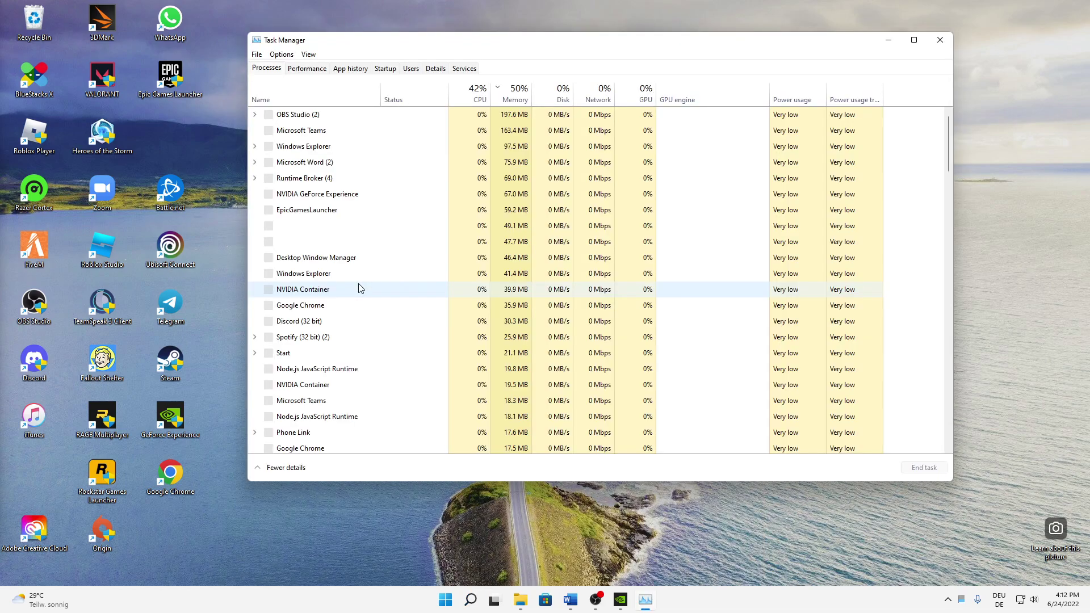
left_click(278, 466)
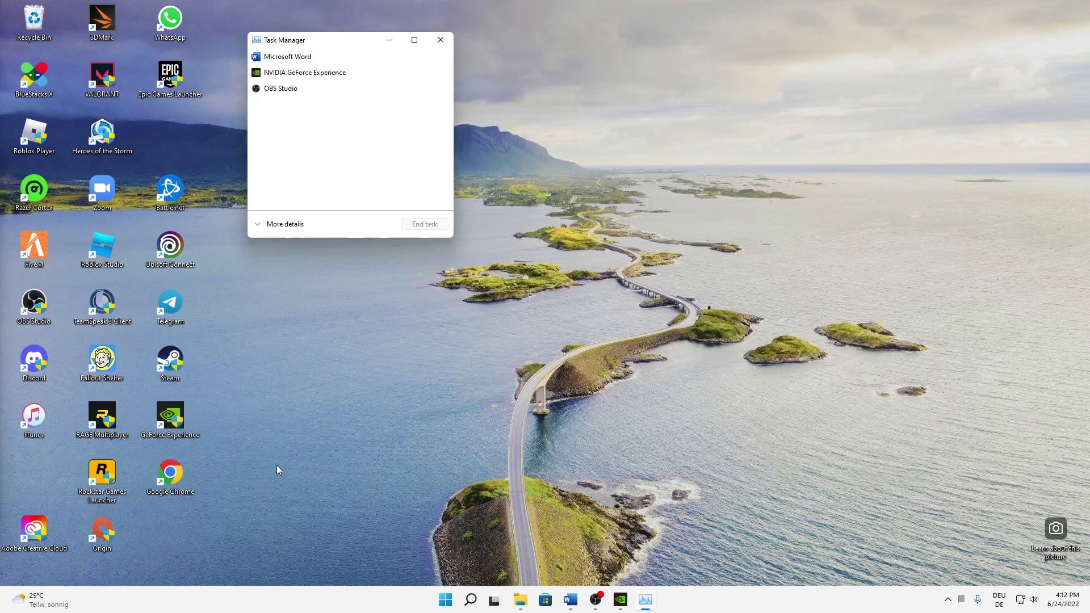
left_click(287, 225)
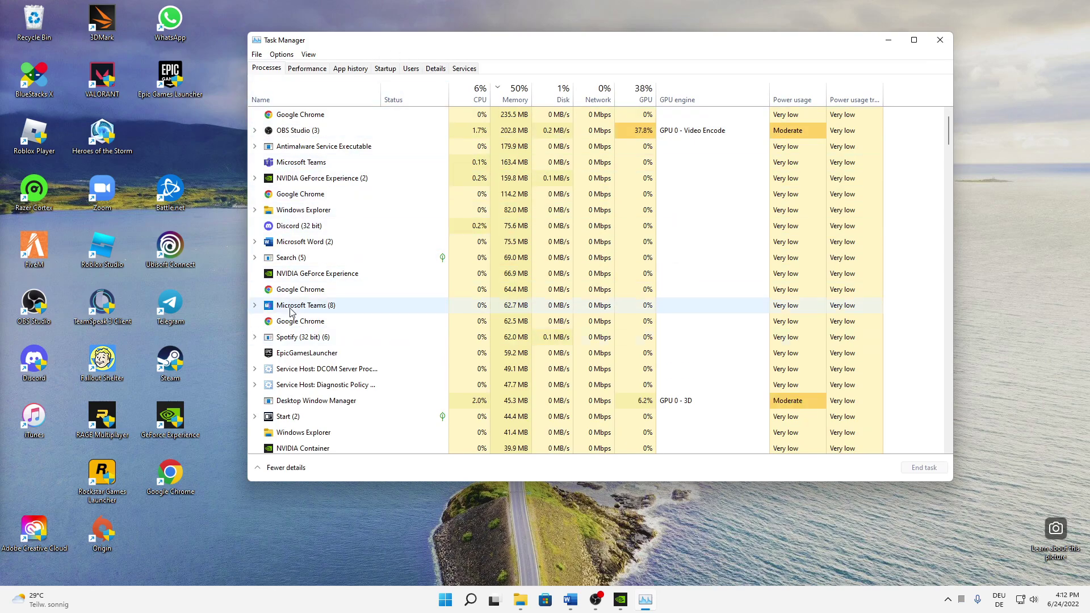
Step: View the actions available for the Discord process, such as ending the task, without applying any
right_click(255, 228)
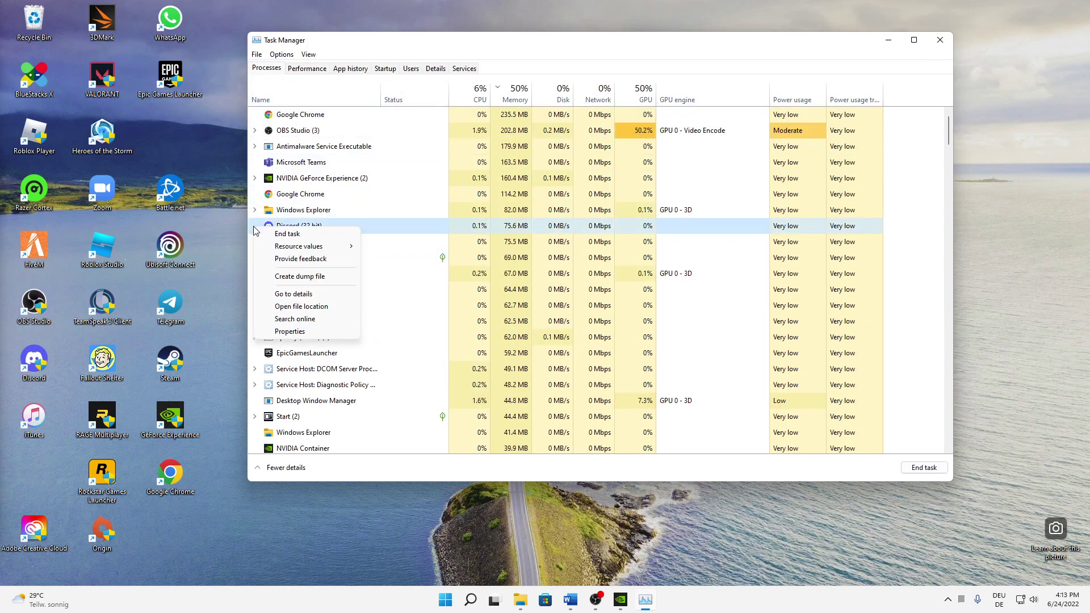
left_click(553, 46)
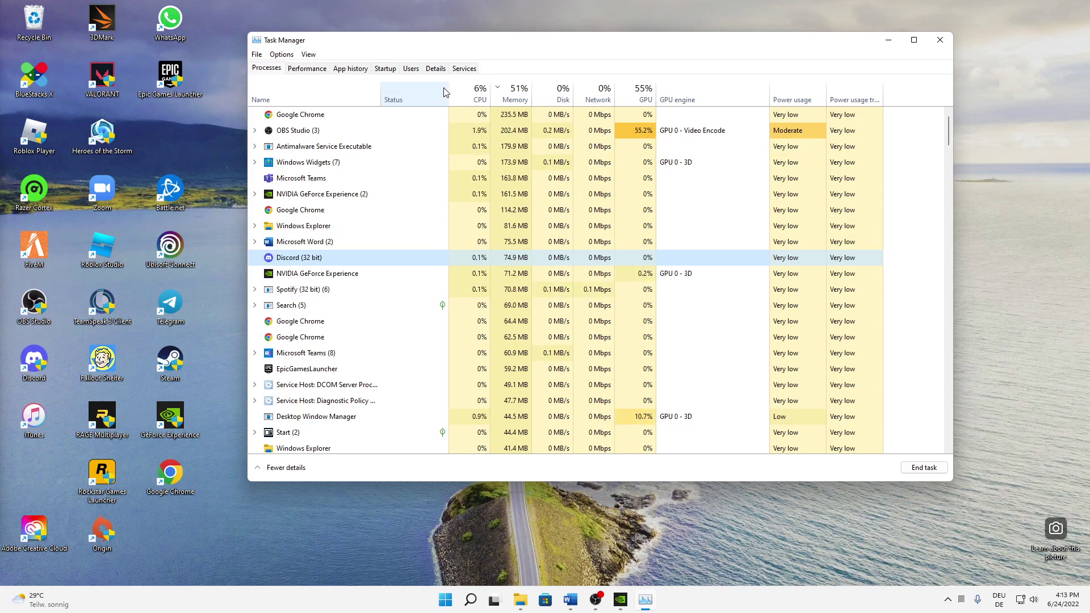
key("w")
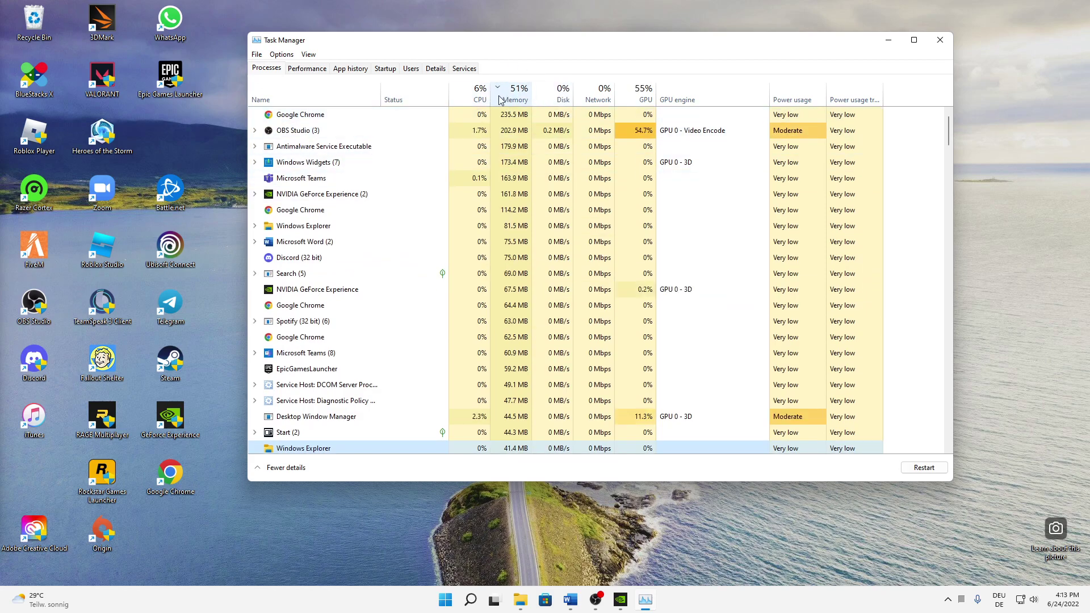
Step: Sort the processes by memory usage from highest to lowest, select the topmost Google Chrome process, and close Task Manager
left_click(514, 97)
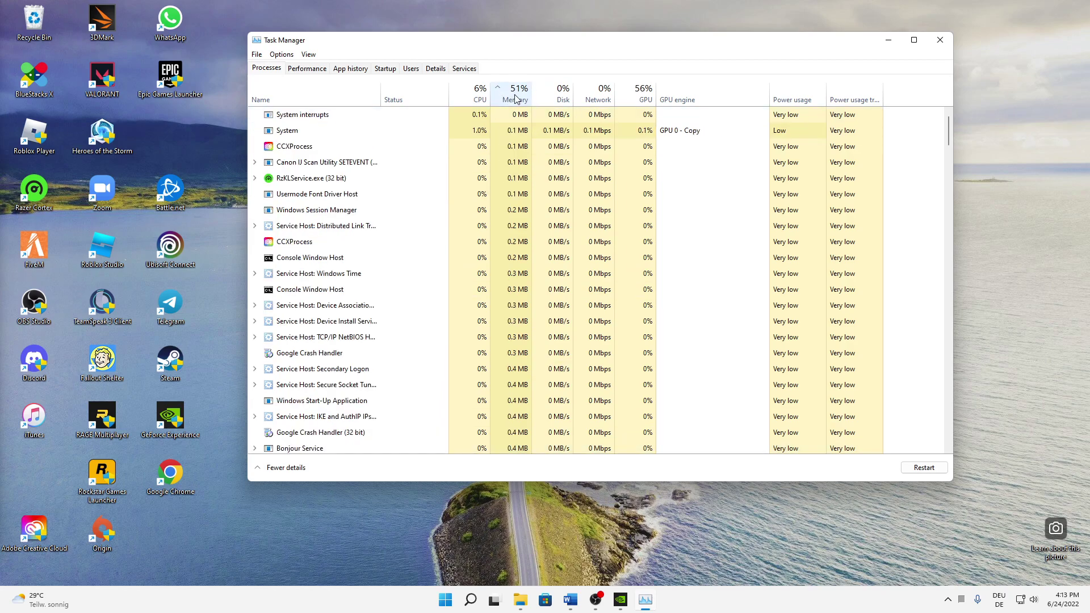
left_click(514, 98)
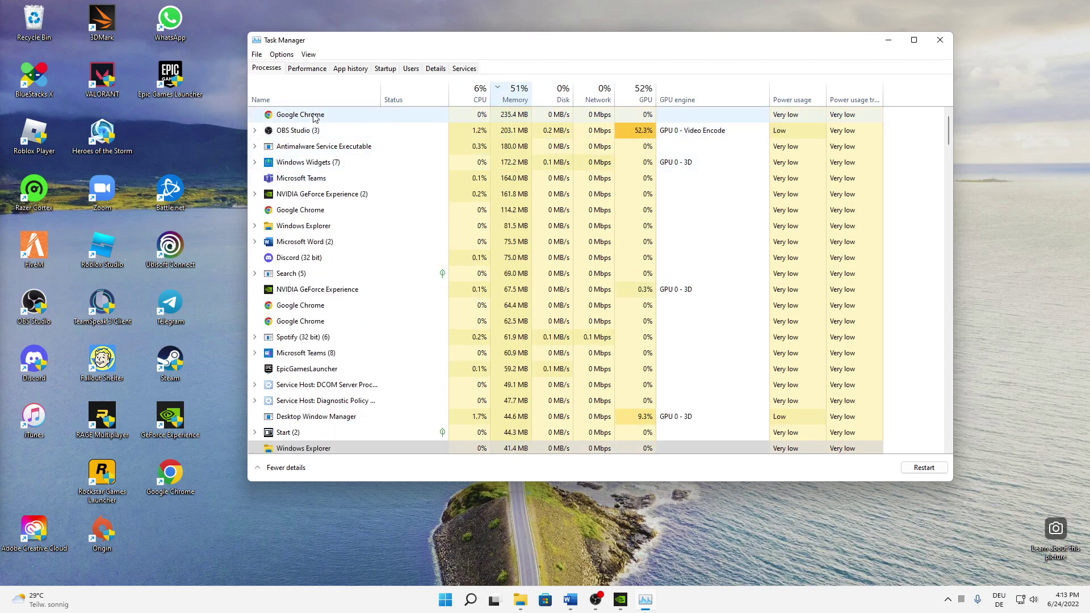
left_click(333, 115)
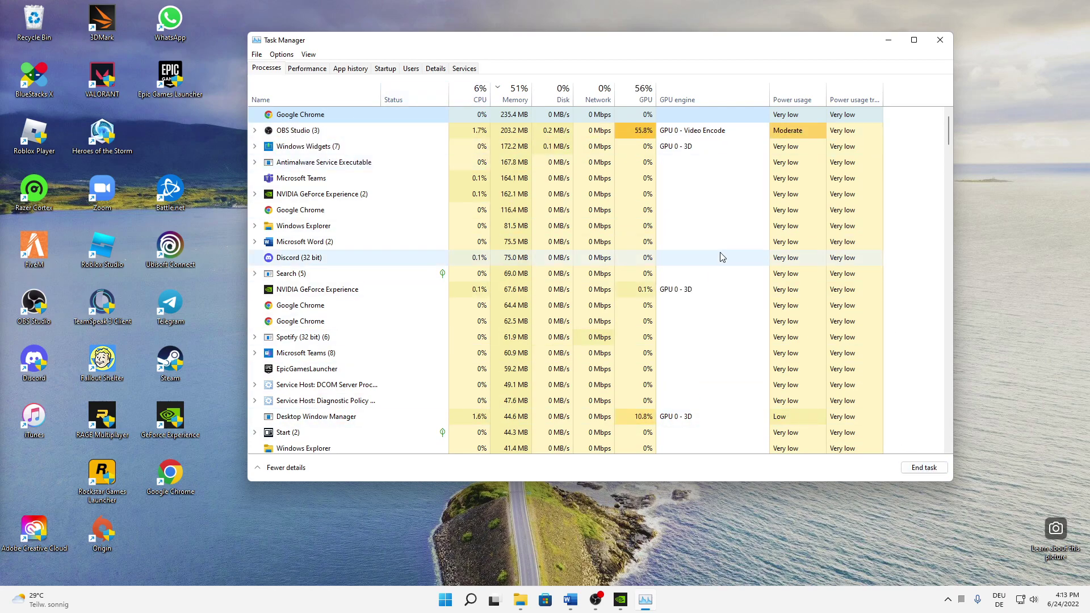
left_click(938, 40)
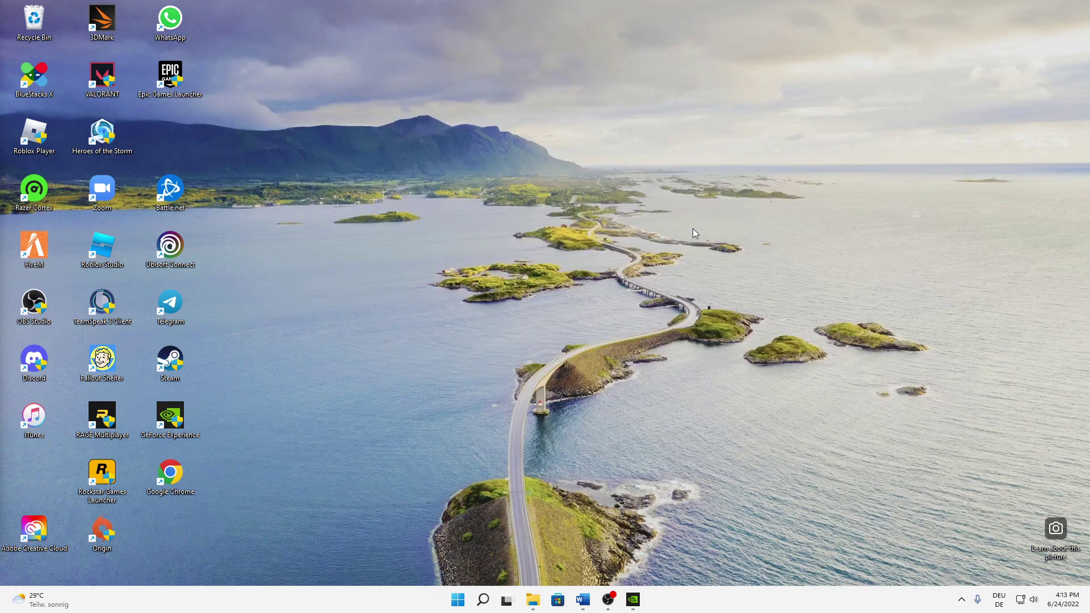
Step: In GeForce Experience, start downloading Game Ready Driver version 516.40, pause the download, and minimize the window
left_click(642, 603)
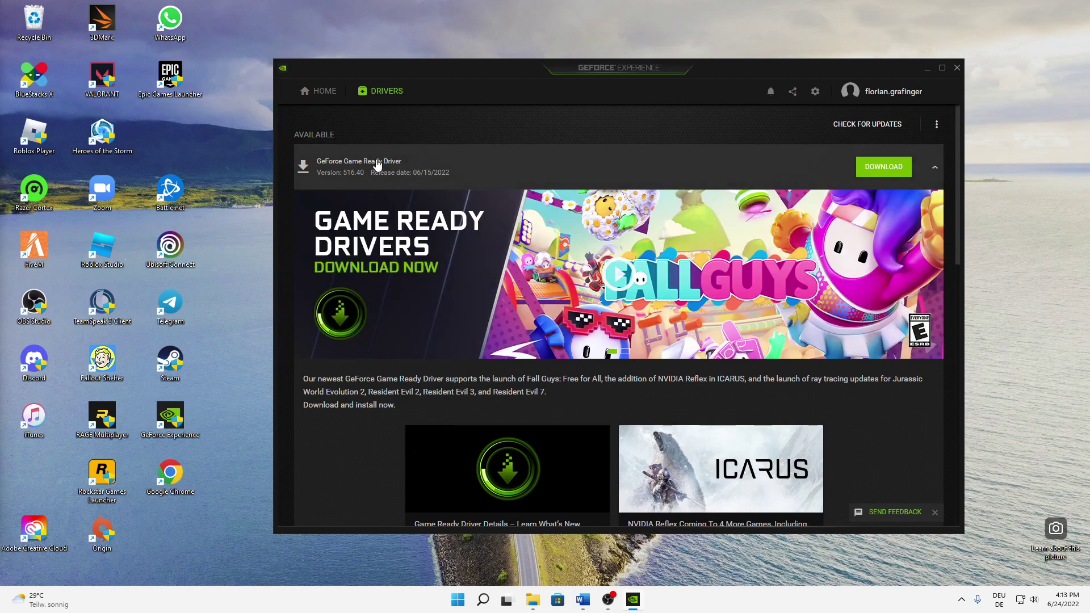
left_click(889, 171)
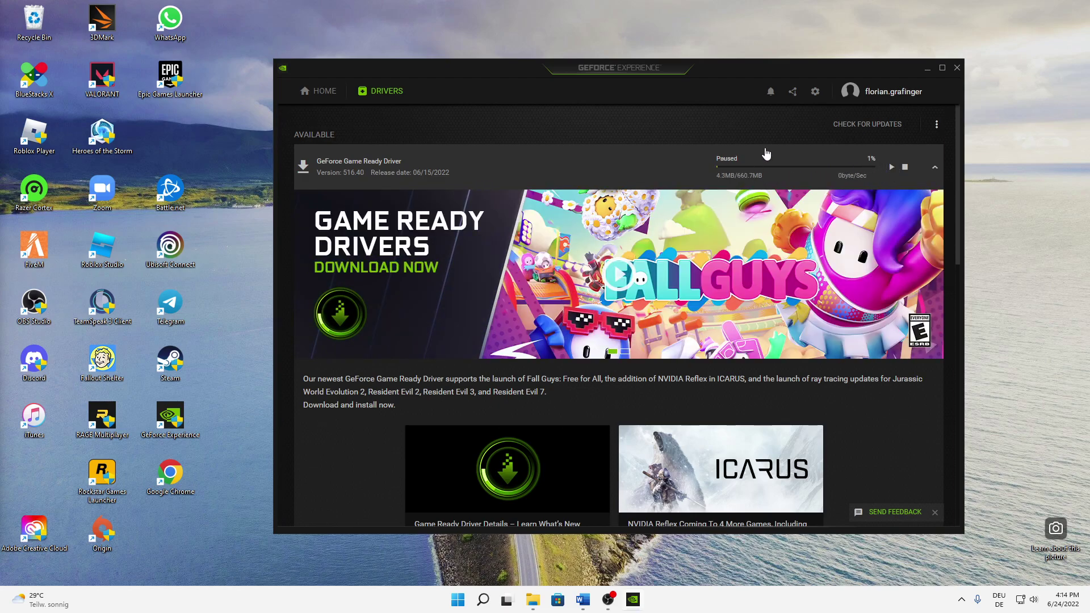
left_click(927, 68)
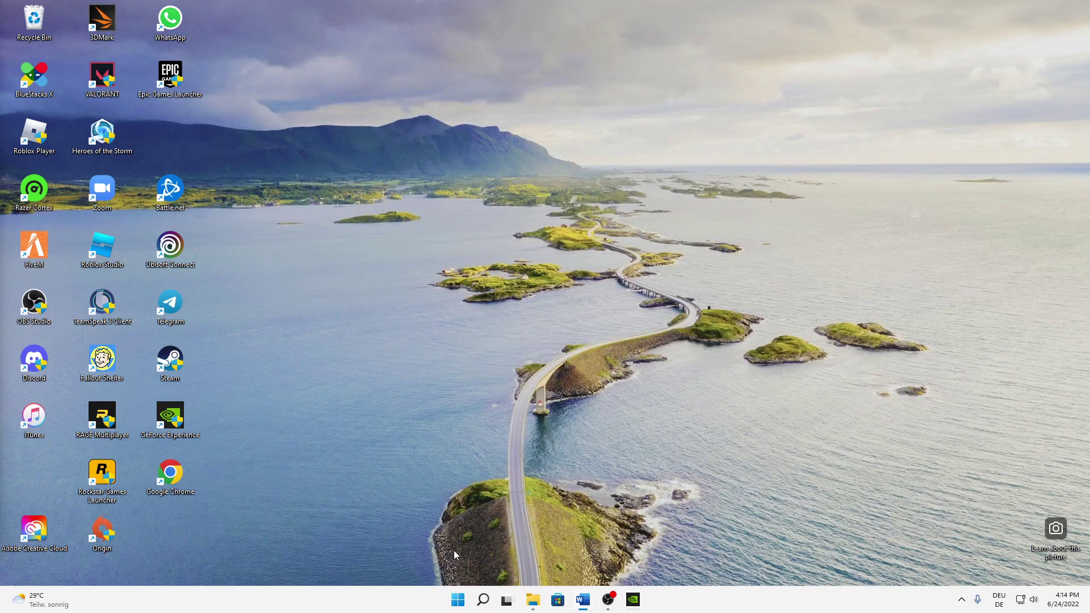
Step: Open Device Manager through a system search for "ger"
left_click(483, 600)
type("ger")
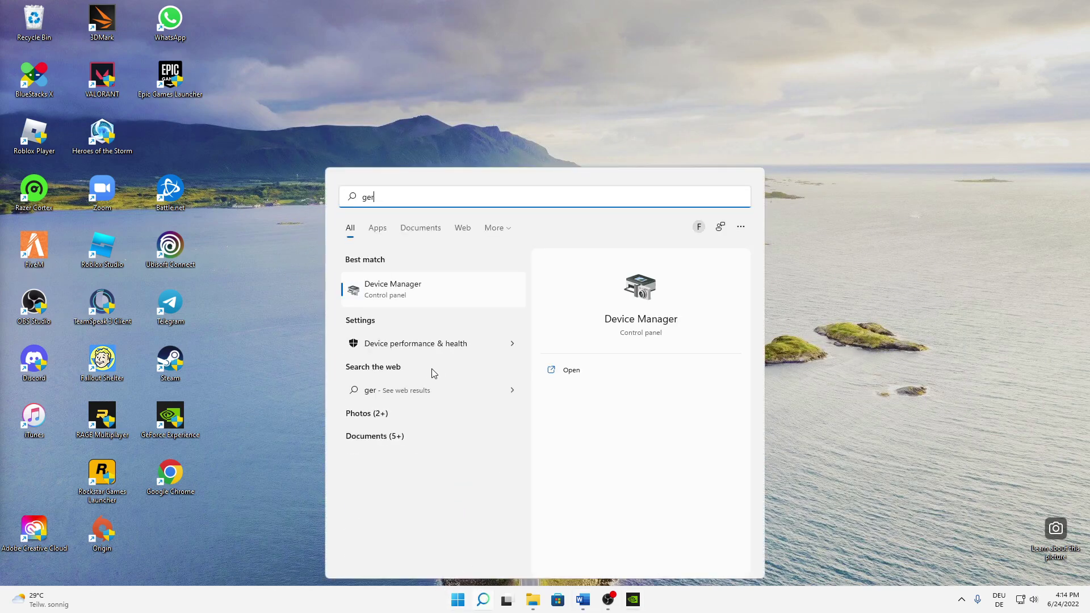
left_click(400, 286)
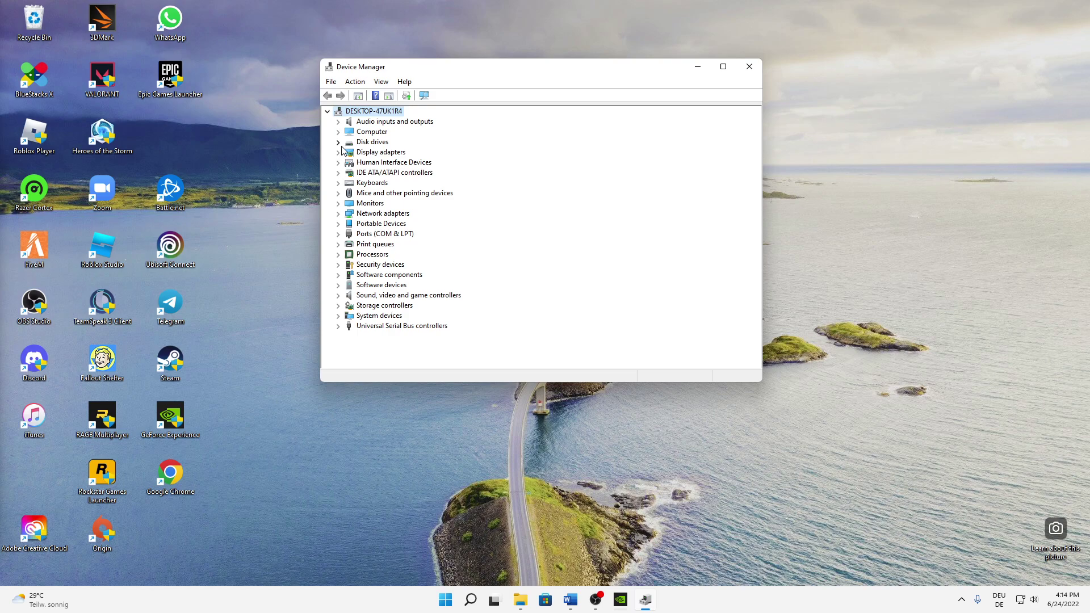
Step: Run an automatic driver update search for the KINGSTON SA2000M81000G disk drive, close the update wizard, and collapse the disk drives
left_click(338, 142)
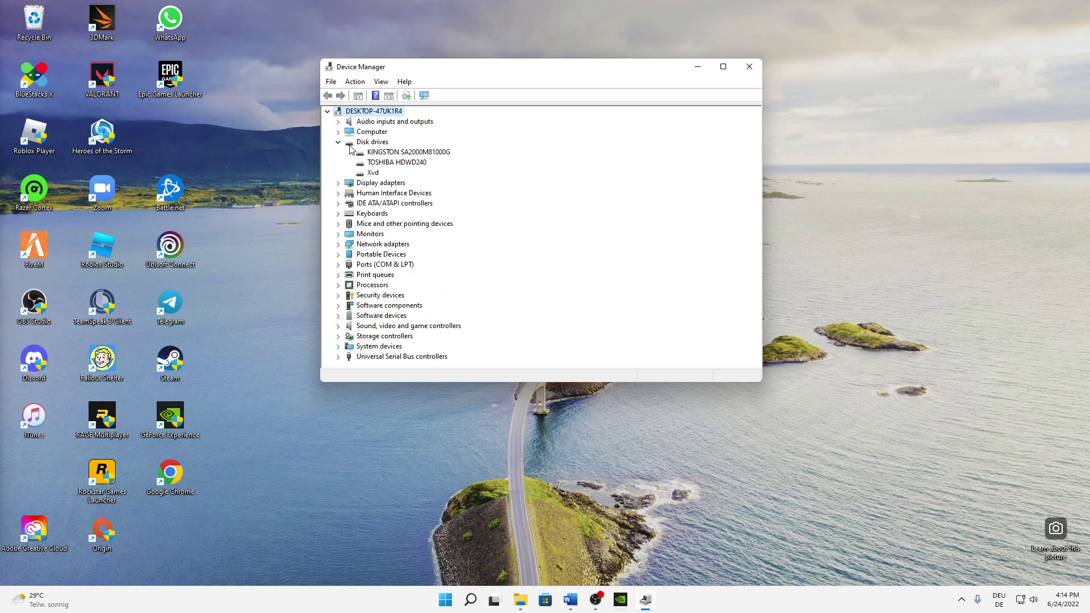
right_click(387, 154)
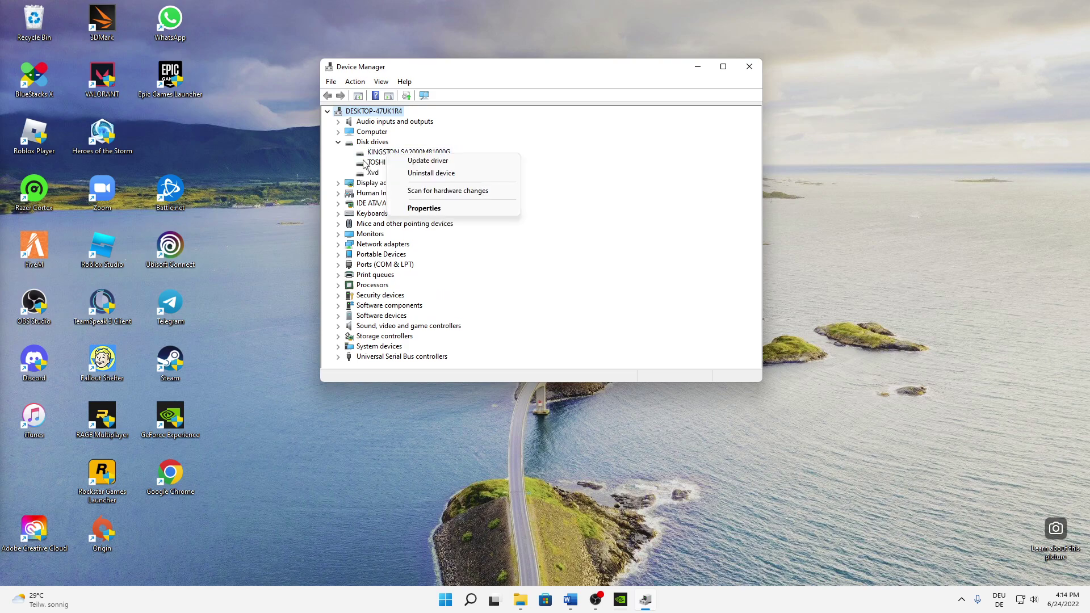
left_click(418, 162)
left_click(443, 204)
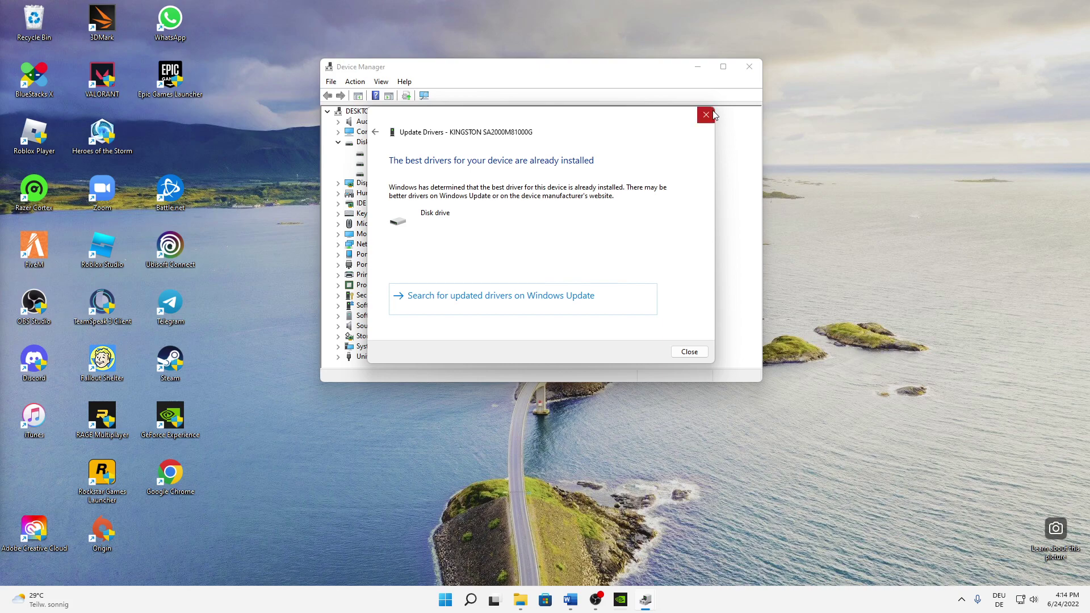
left_click(709, 115)
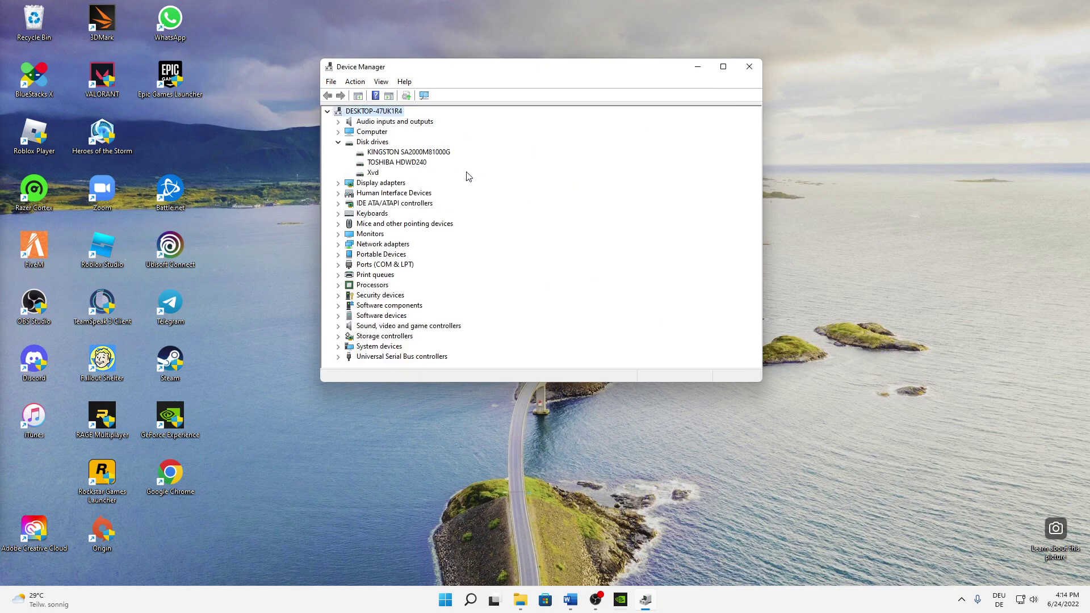
left_click(338, 143)
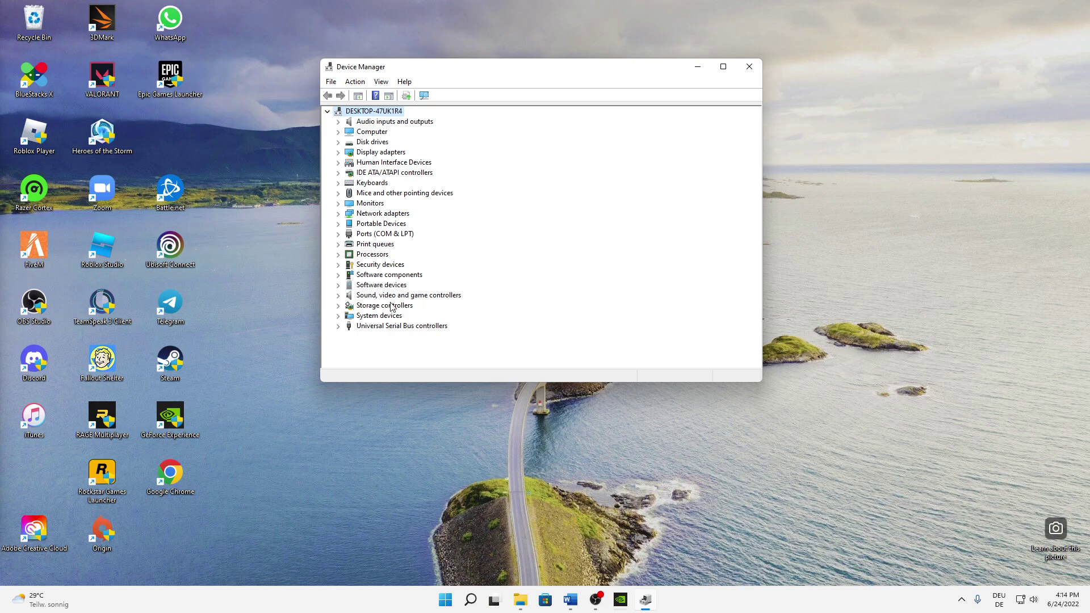
Step: Try to disable the Realtek(R) Audio device among the sound, video and game controllers, and close Device Manager
left_click(339, 296)
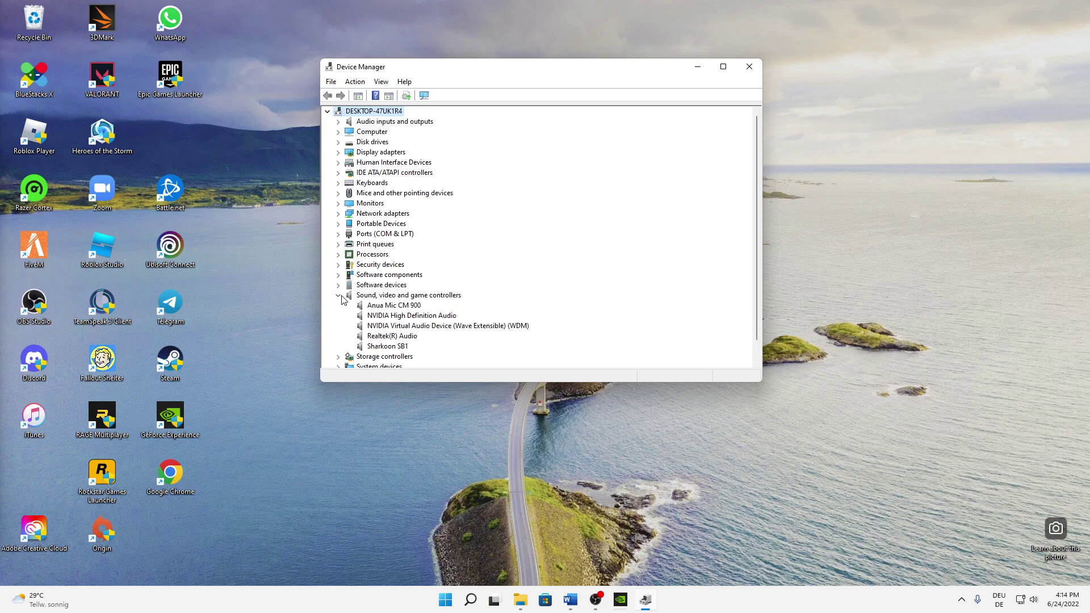
right_click(380, 337)
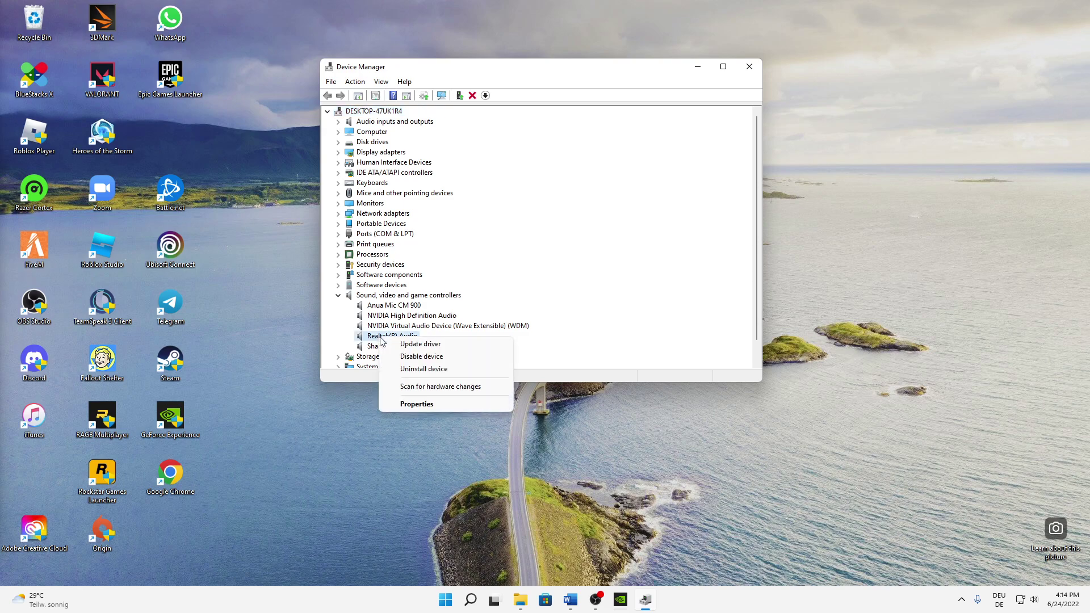
left_click(411, 359)
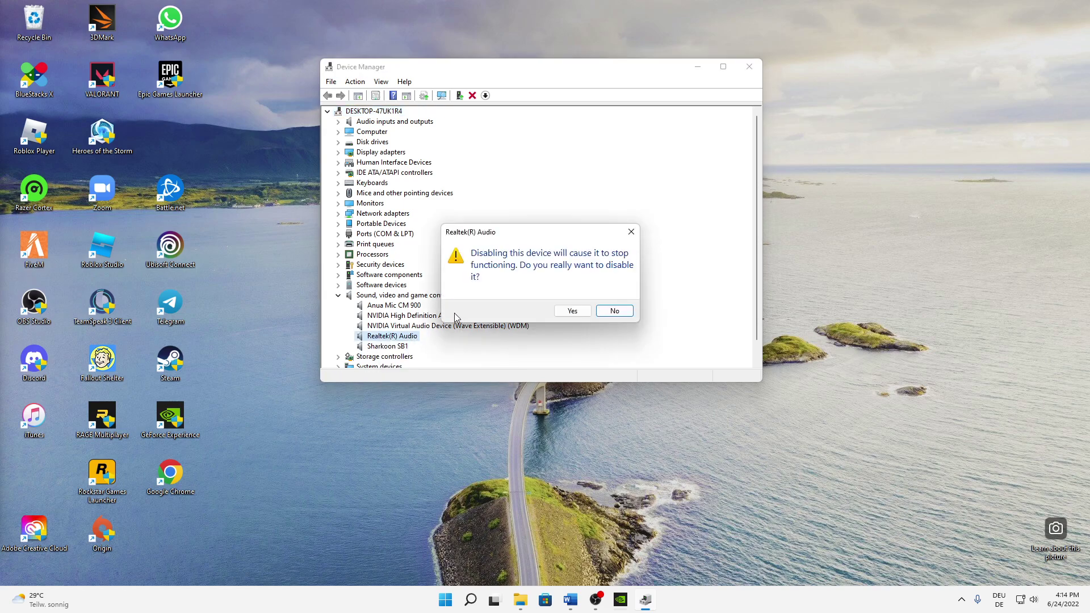
left_click(572, 311)
left_click(614, 311)
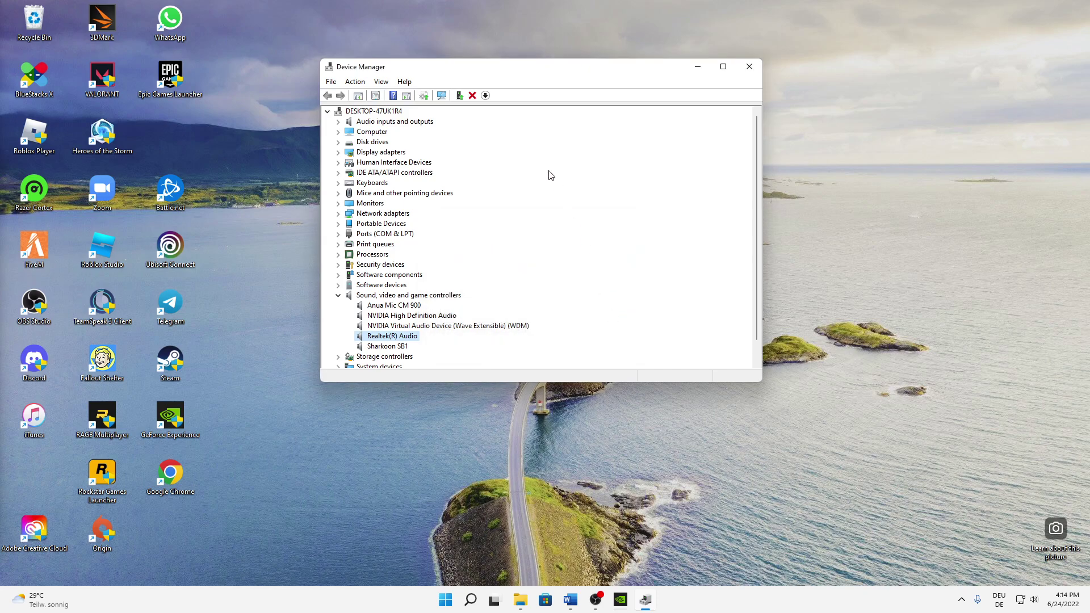
left_click(749, 66)
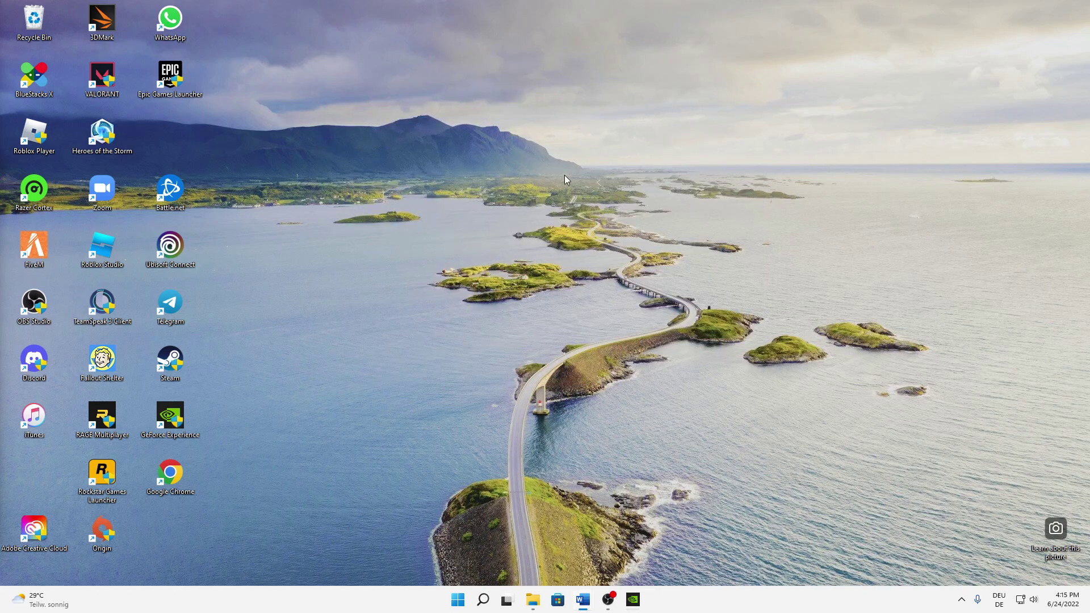